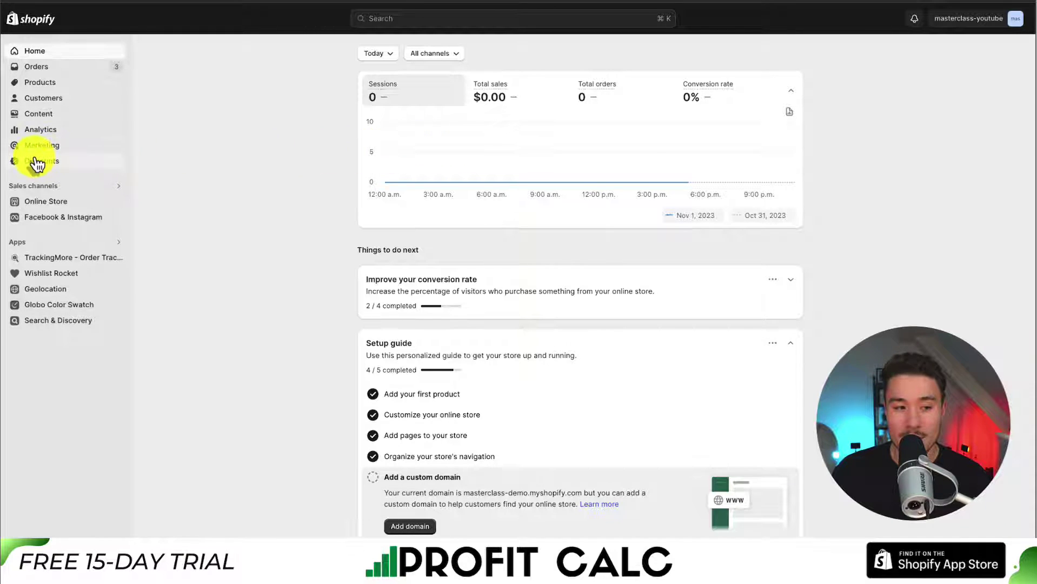
Step: Go to Discounts and start a new discount to list the four discount types
{"action": "left_click", "coordinate": [37, 162]}
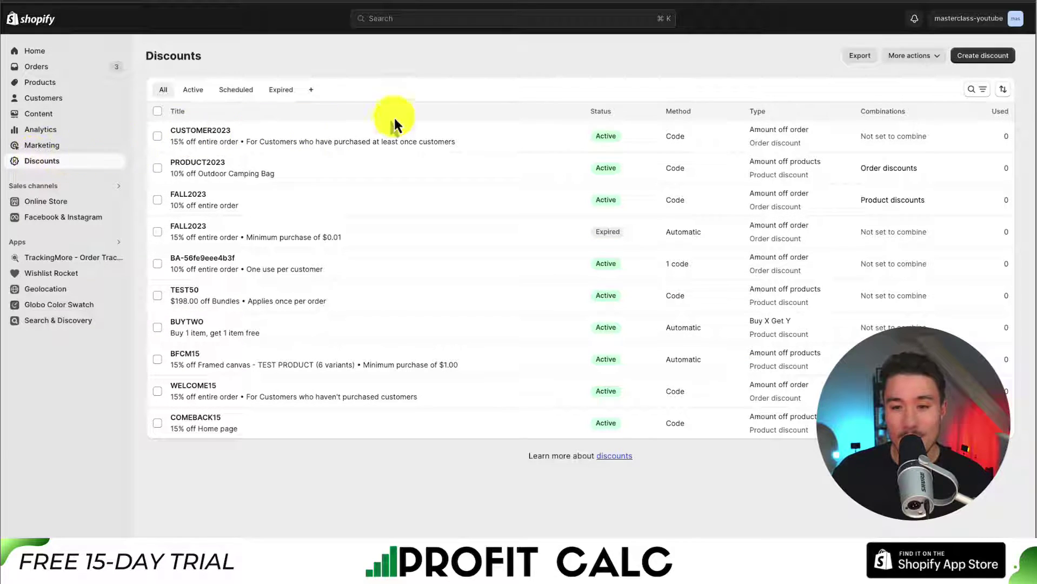
{"action": "left_click", "coordinate": [970, 57]}
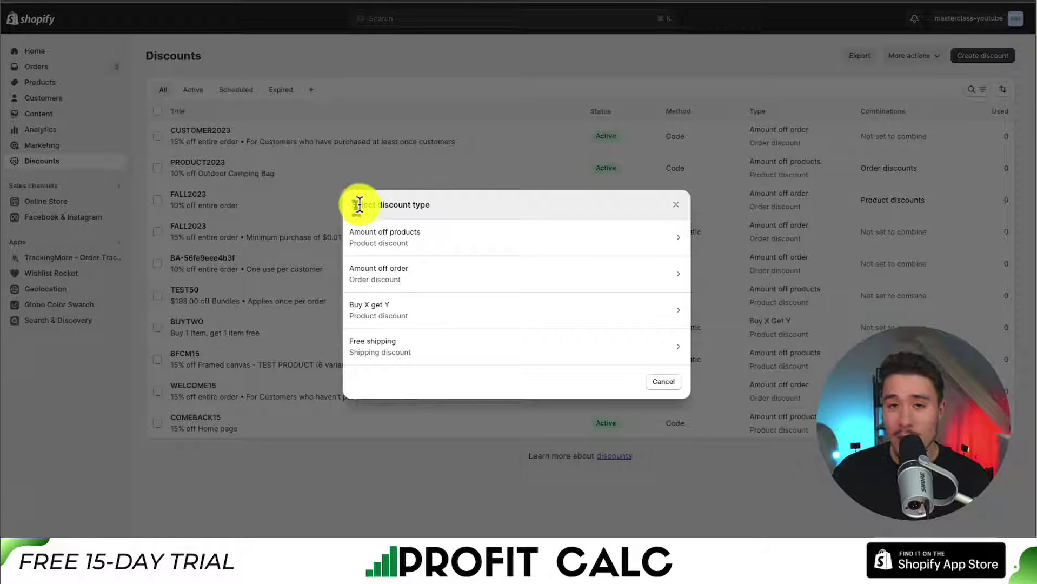
{"action": "left_click_drag", "start_coordinate": [360, 204], "coordinate": [403, 206]}
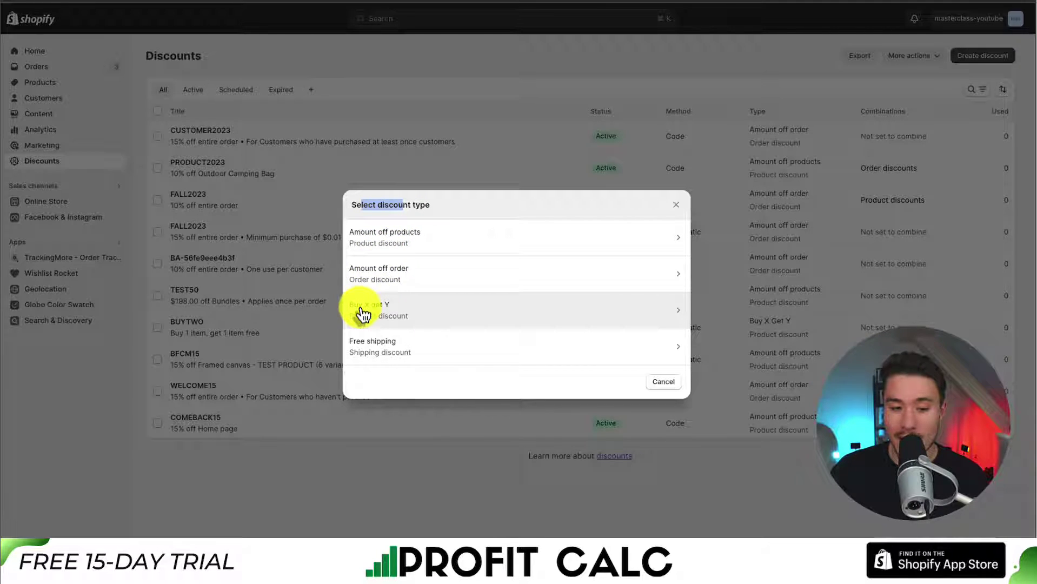
Step: Choose the Buy X get Y discount type with the Automatic discount method
{"action": "left_click", "coordinate": [450, 319]}
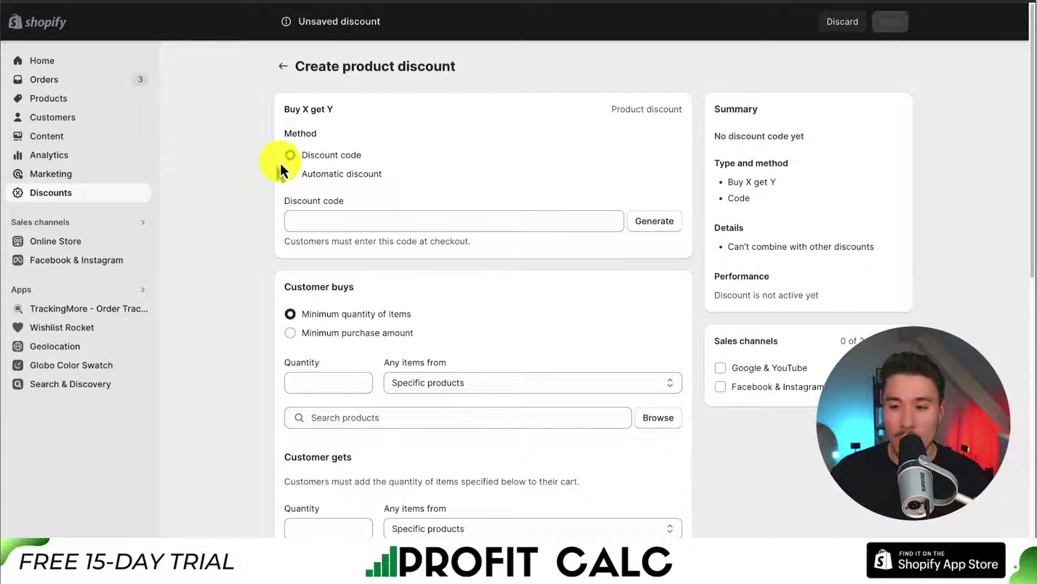
{"action": "scroll", "coordinate": [280, 161], "scroll_direction": "down", "scroll_amount": 10}
{"action": "scroll", "coordinate": [268, 197], "scroll_direction": "up", "scroll_amount": 10}
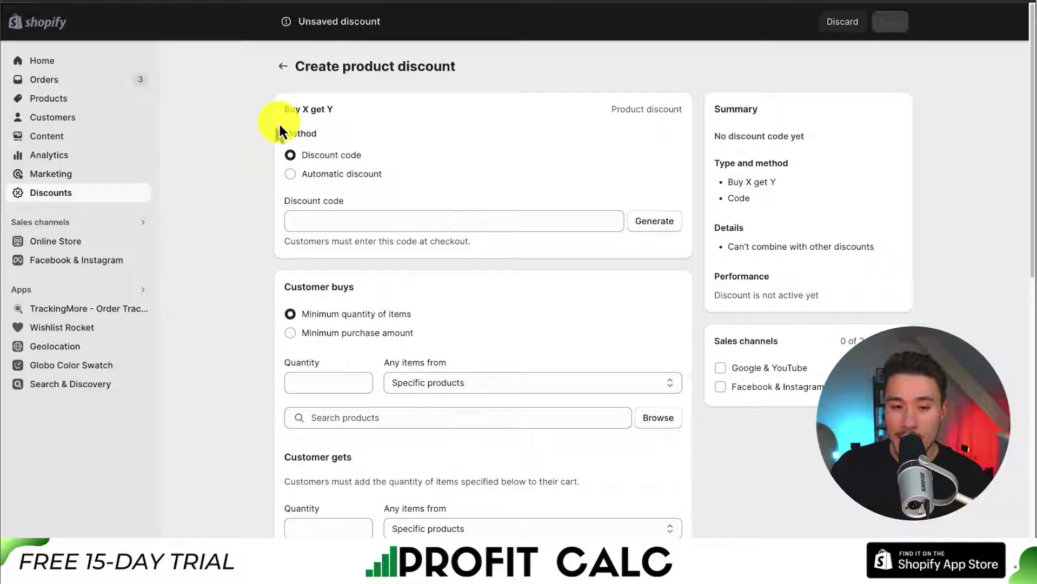
{"action": "left_click_drag", "start_coordinate": [300, 108], "coordinate": [323, 109]}
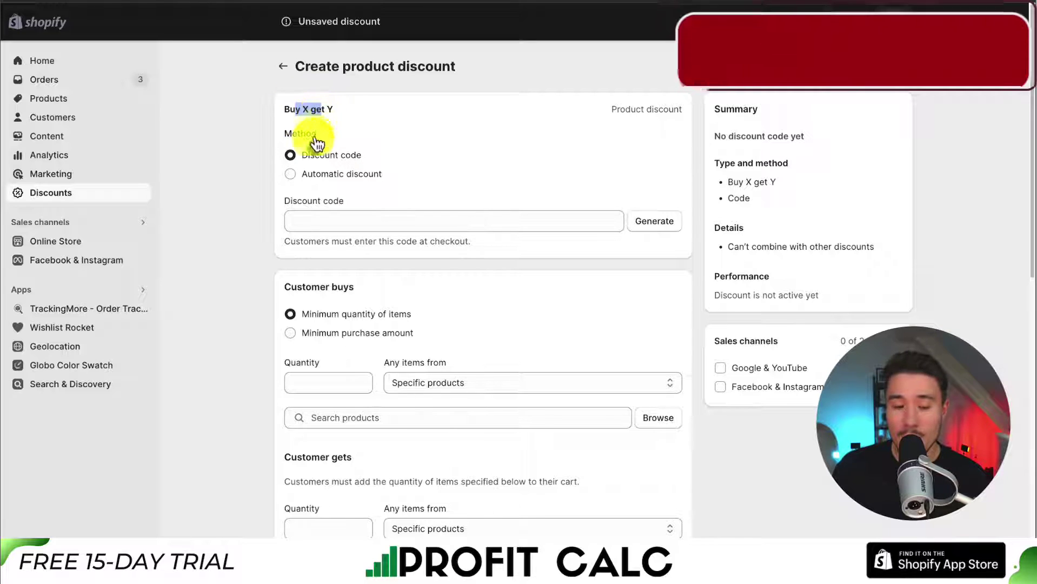
{"action": "left_click", "coordinate": [322, 174]}
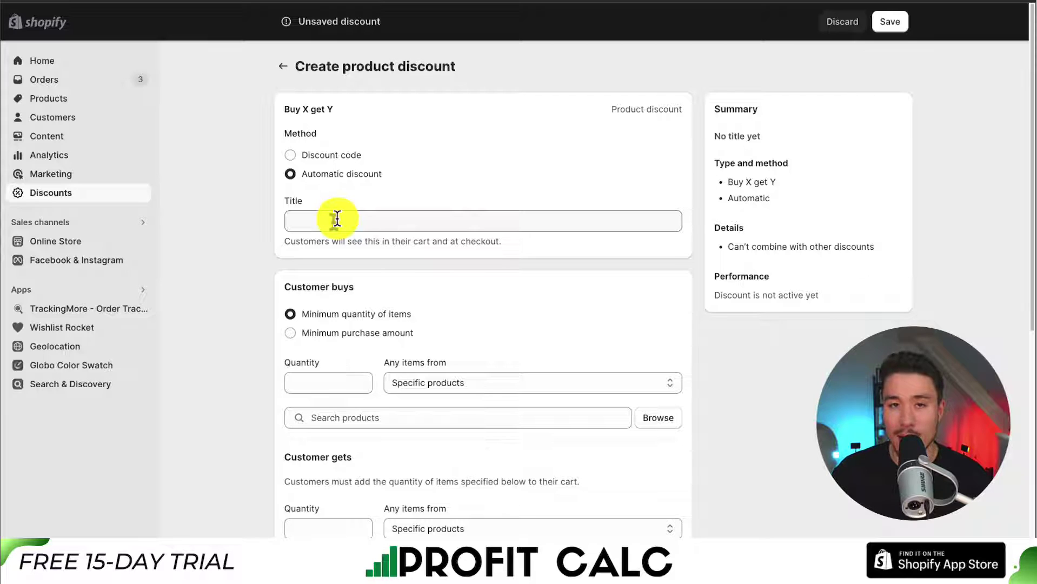
Step: Enter BUYXGETYTEST as the discount title
{"action": "left_click", "coordinate": [305, 216]}
{"action": "left_click_drag", "start_coordinate": [304, 233], "coordinate": [458, 238]}
{"action": "left_click", "coordinate": [470, 226]}
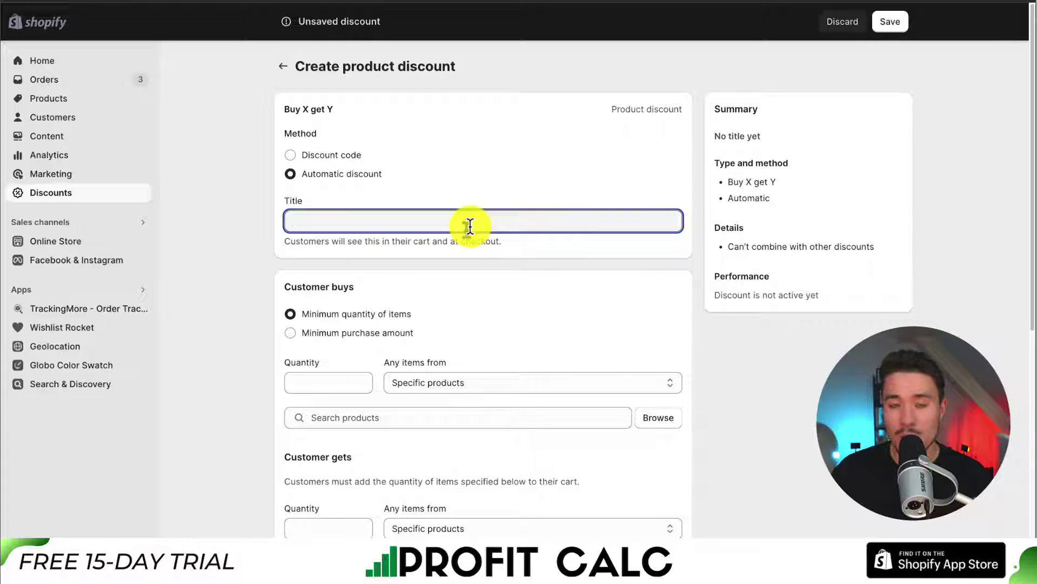
{"action": "type", "text": "BUY"}
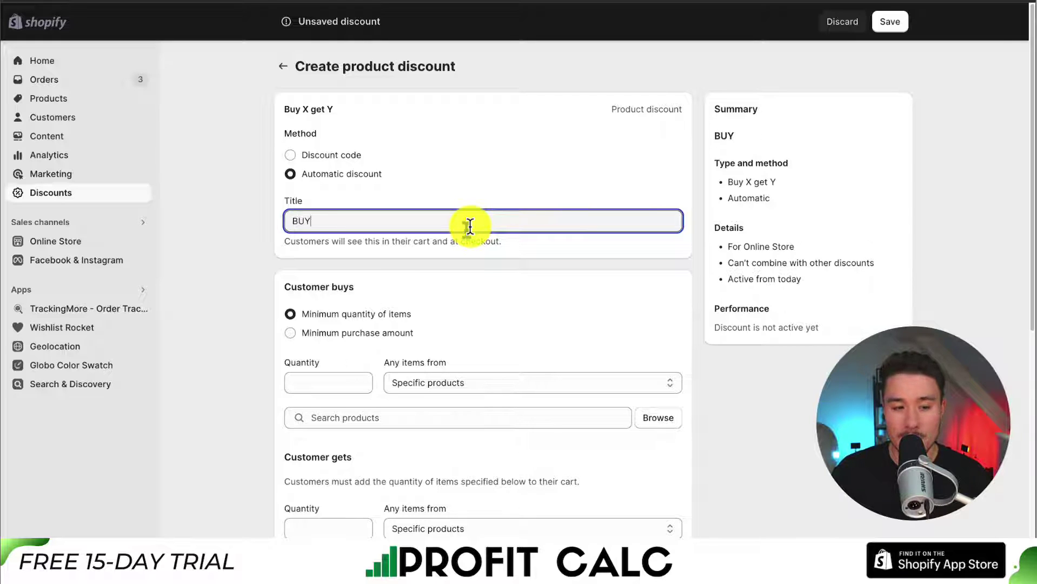
{"action": "type", "text": "XGETY"}
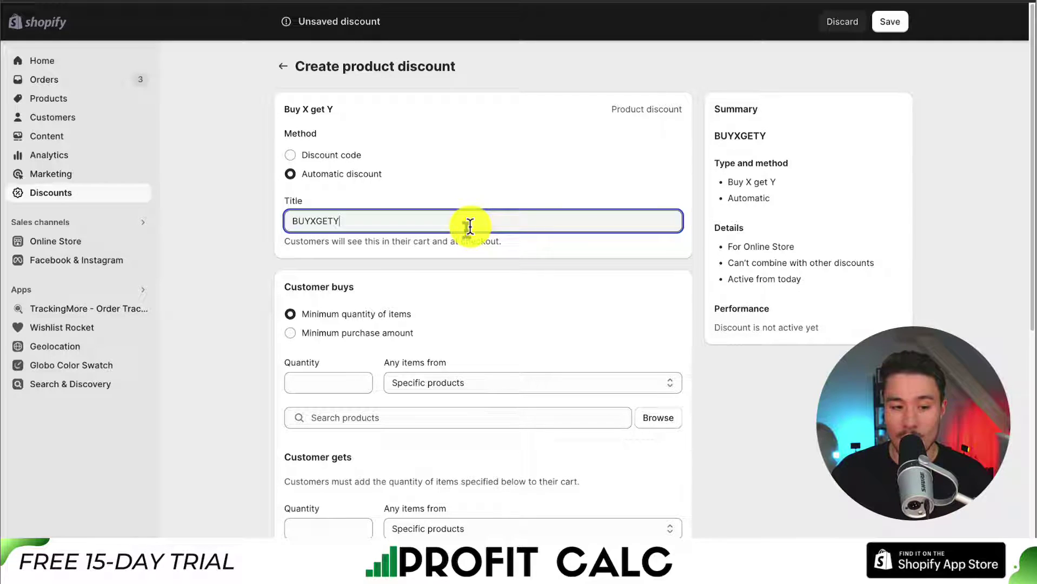
{"action": "type", "text": "TEST"}
{"action": "scroll", "coordinate": [379, 229], "scroll_direction": "down", "scroll_amount": 2}
{"action": "left_click_drag", "start_coordinate": [290, 202], "coordinate": [414, 233]}
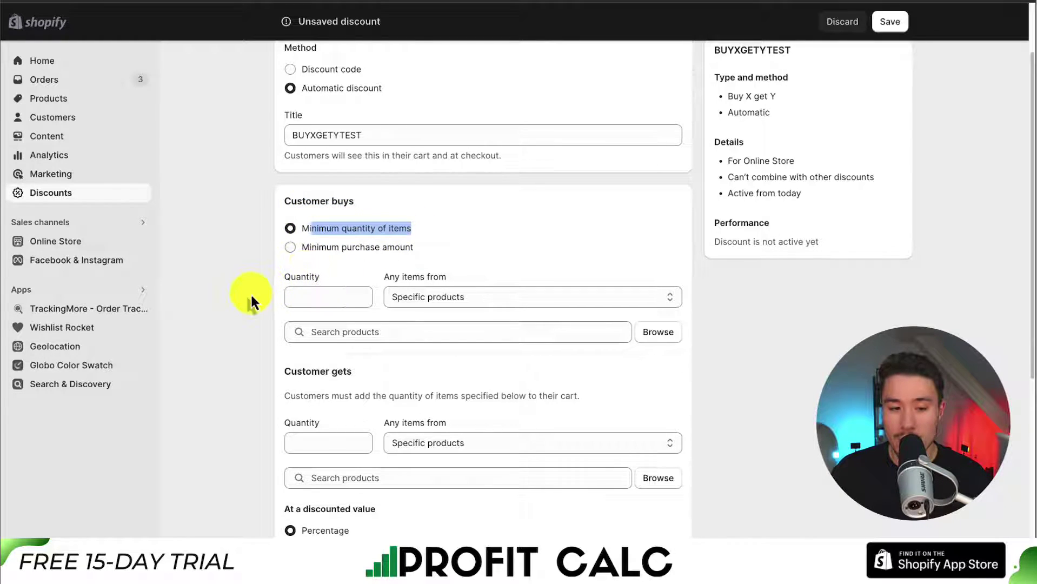
{"action": "scroll", "coordinate": [265, 298], "scroll_direction": "down", "scroll_amount": 1}
Step: Require customers to buy 1 Hot Melt Glue Gun as the specific qualifying product
{"action": "left_click", "coordinate": [335, 232]}
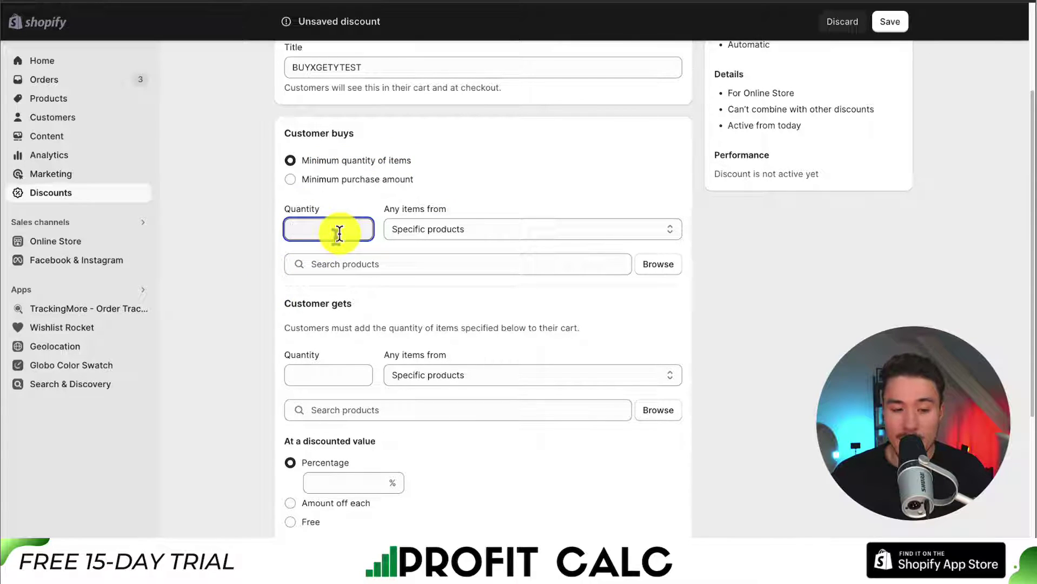
{"action": "type", "text": "1"}
{"action": "left_click", "coordinate": [433, 231]}
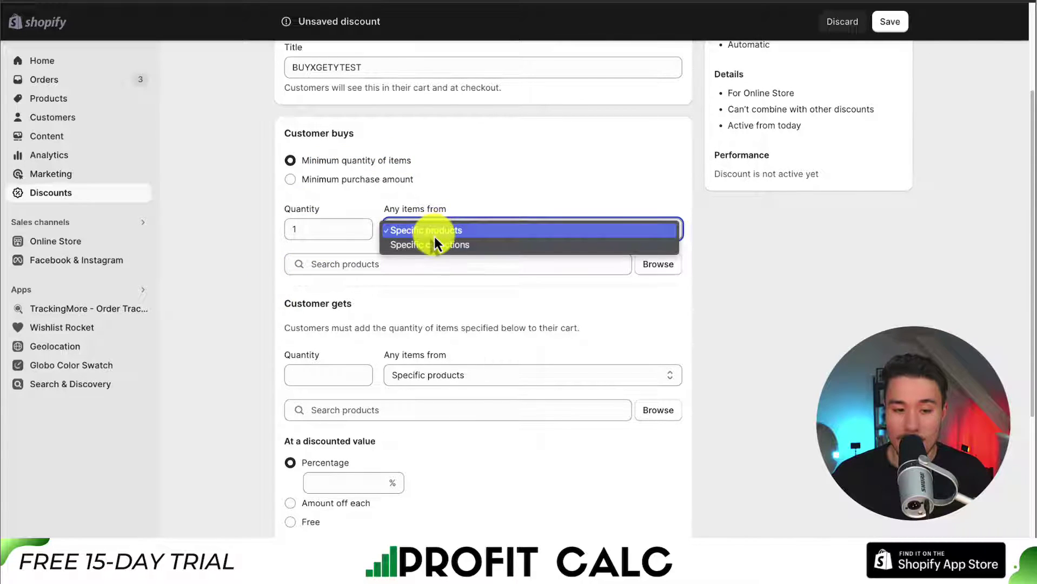
{"action": "left_click", "coordinate": [436, 235]}
{"action": "left_click", "coordinate": [646, 267]}
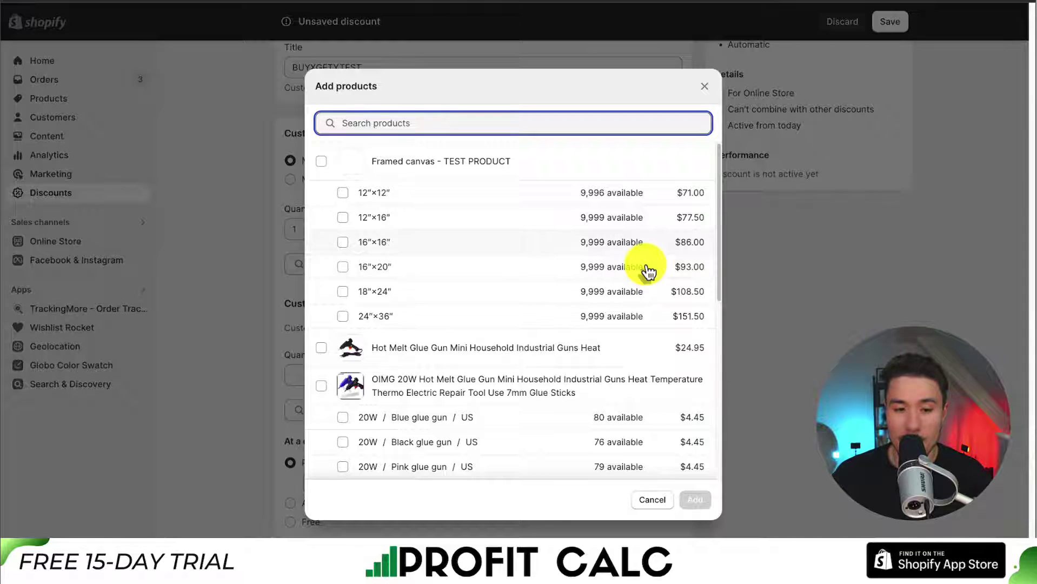
{"action": "left_click", "coordinate": [317, 349]}
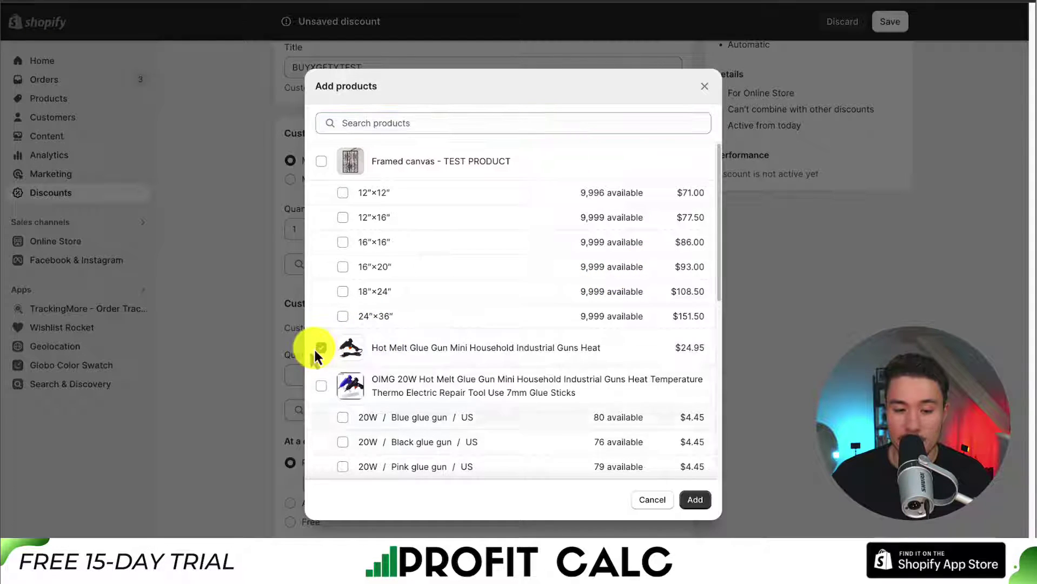
{"action": "left_click", "coordinate": [695, 500]}
{"action": "scroll", "coordinate": [453, 402], "scroll_direction": "down", "scroll_amount": 2}
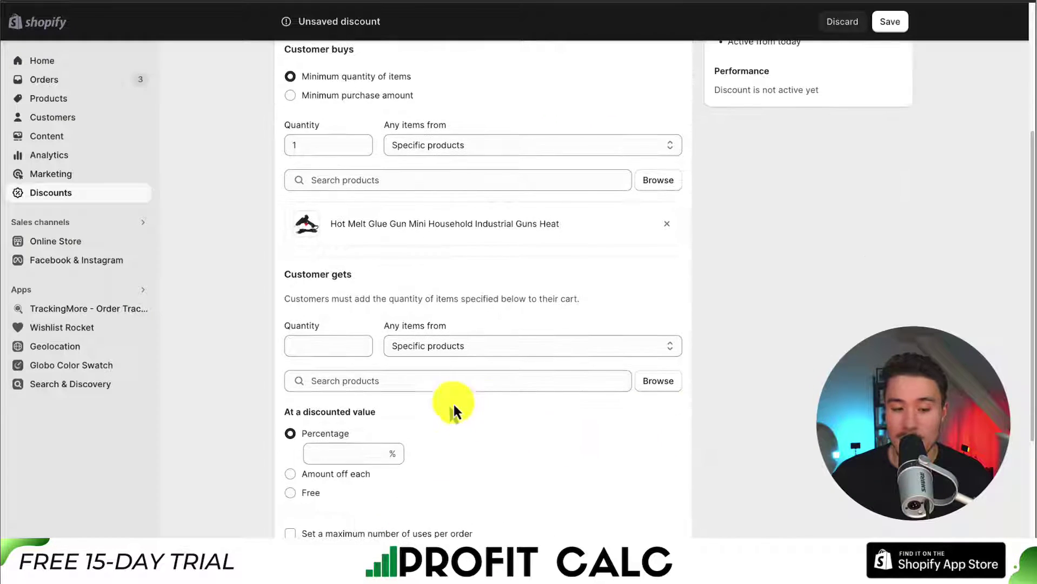
Step: Set the customer to get 1 OIMG 20W glue gun, all variants included
{"action": "left_click", "coordinate": [312, 348]}
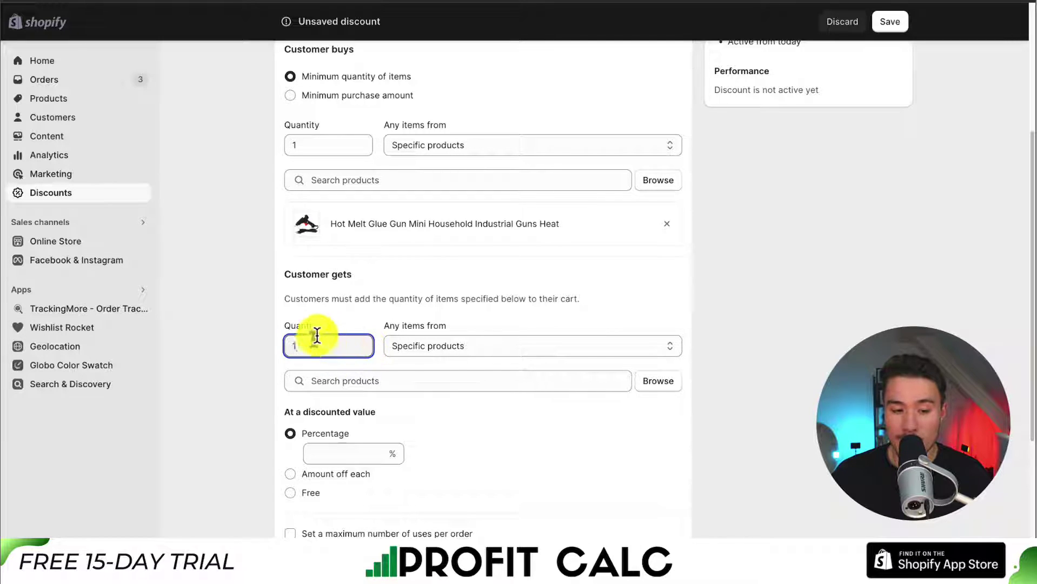
{"action": "type", "text": "1"}
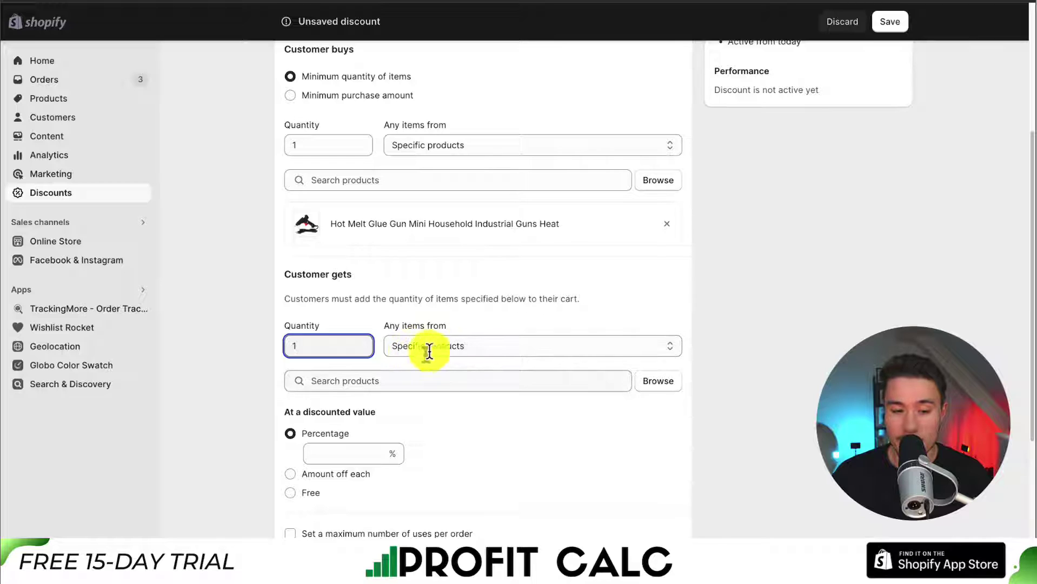
{"action": "left_click", "coordinate": [648, 386]}
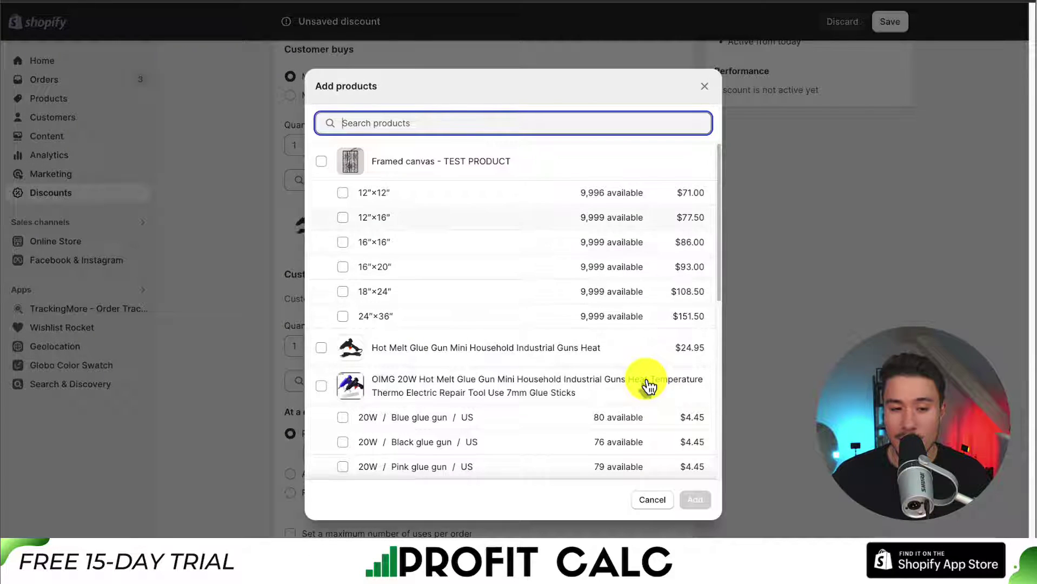
{"action": "scroll", "coordinate": [381, 273], "scroll_direction": "down", "scroll_amount": 3}
{"action": "left_click", "coordinate": [321, 248]}
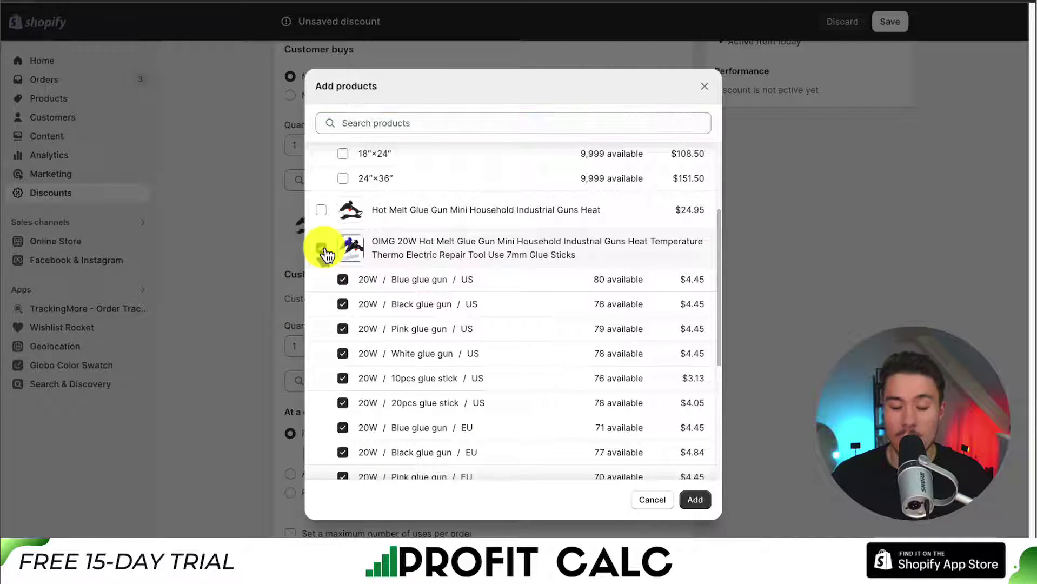
{"action": "left_click", "coordinate": [321, 249]}
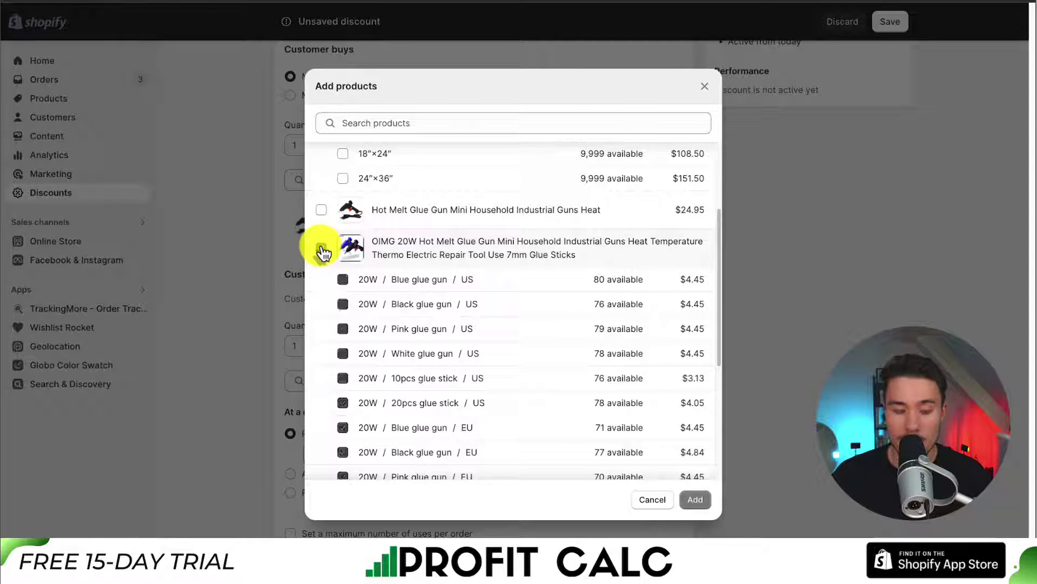
{"action": "left_click", "coordinate": [321, 249]}
{"action": "left_click", "coordinate": [694, 499]}
{"action": "scroll", "coordinate": [693, 501], "scroll_direction": "down", "scroll_amount": 3}
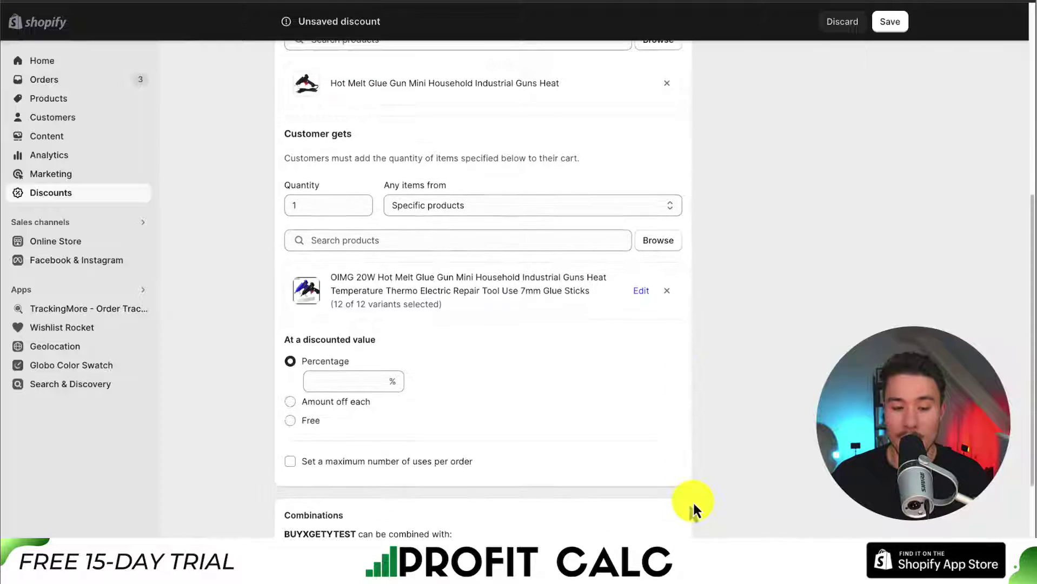
{"action": "left_click_drag", "start_coordinate": [288, 322], "coordinate": [360, 321]}
Step: Give the reward glue gun a 50% percentage discount
{"action": "left_click", "coordinate": [312, 403]}
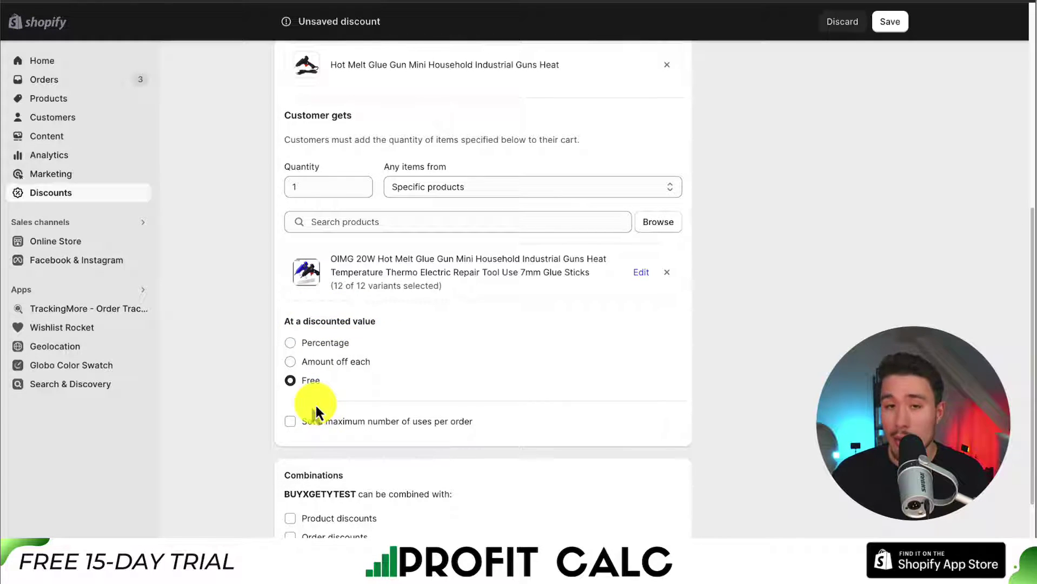
{"action": "left_click", "coordinate": [329, 368]}
{"action": "left_click_drag", "start_coordinate": [333, 402], "coordinate": [592, 398]}
{"action": "left_click", "coordinate": [592, 398]}
{"action": "scroll", "coordinate": [432, 390], "scroll_direction": "up", "scroll_amount": 1}
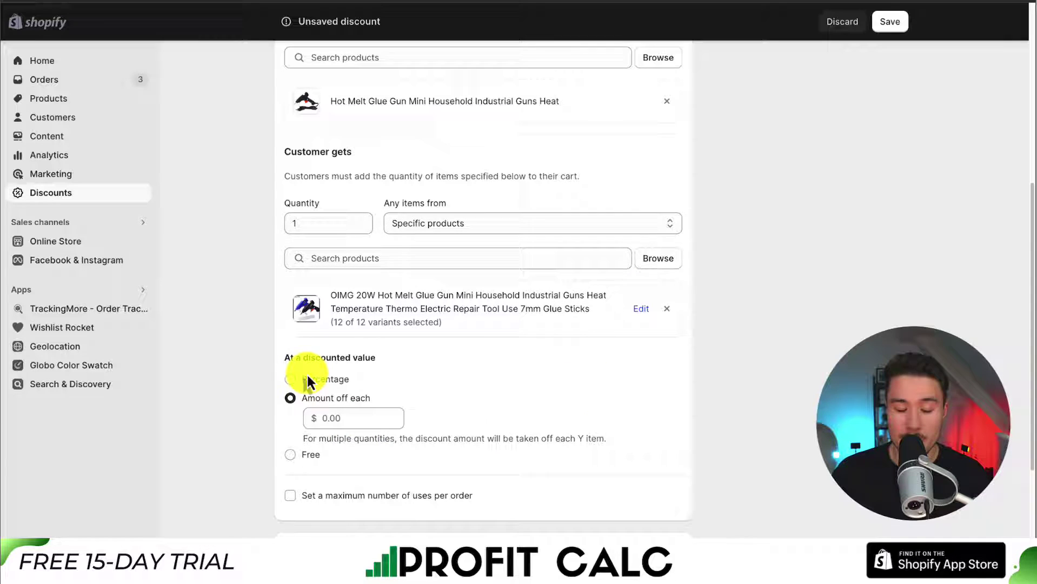
{"action": "left_click", "coordinate": [354, 419]}
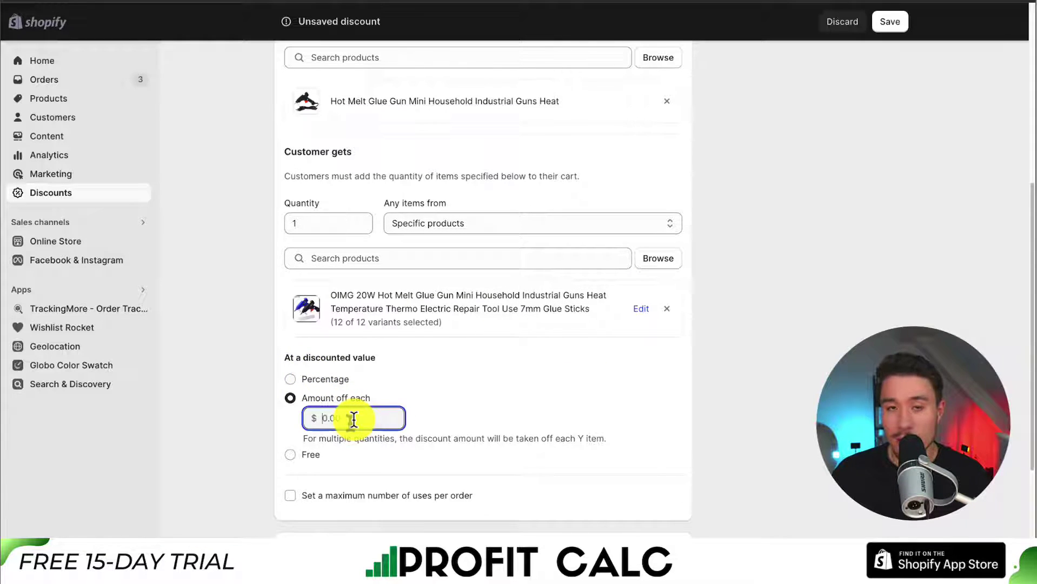
{"action": "left_click", "coordinate": [324, 377]}
{"action": "left_click", "coordinate": [324, 395]}
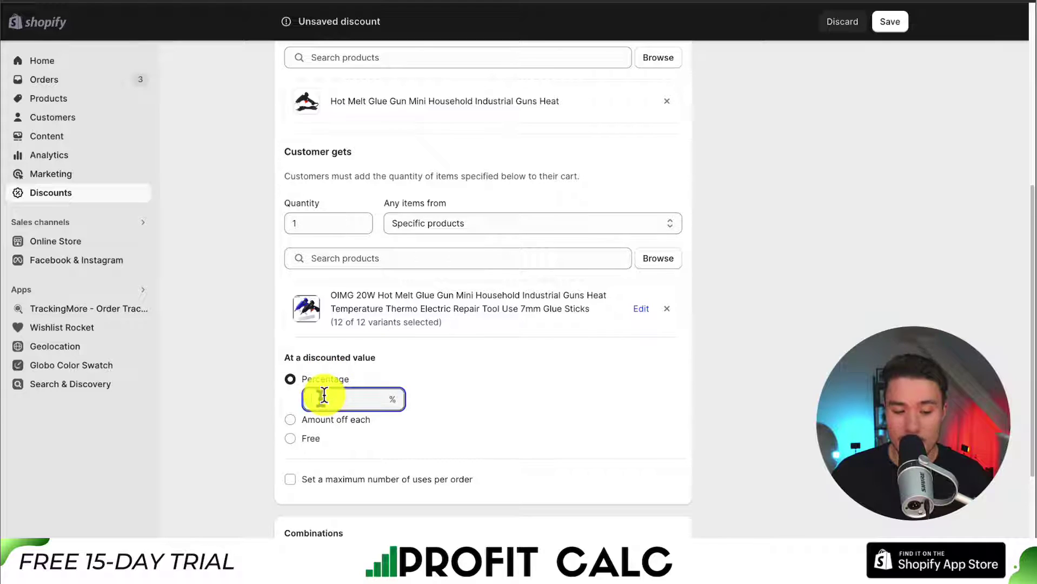
{"action": "type", "text": "50"}
{"action": "left_click", "coordinate": [486, 377]}
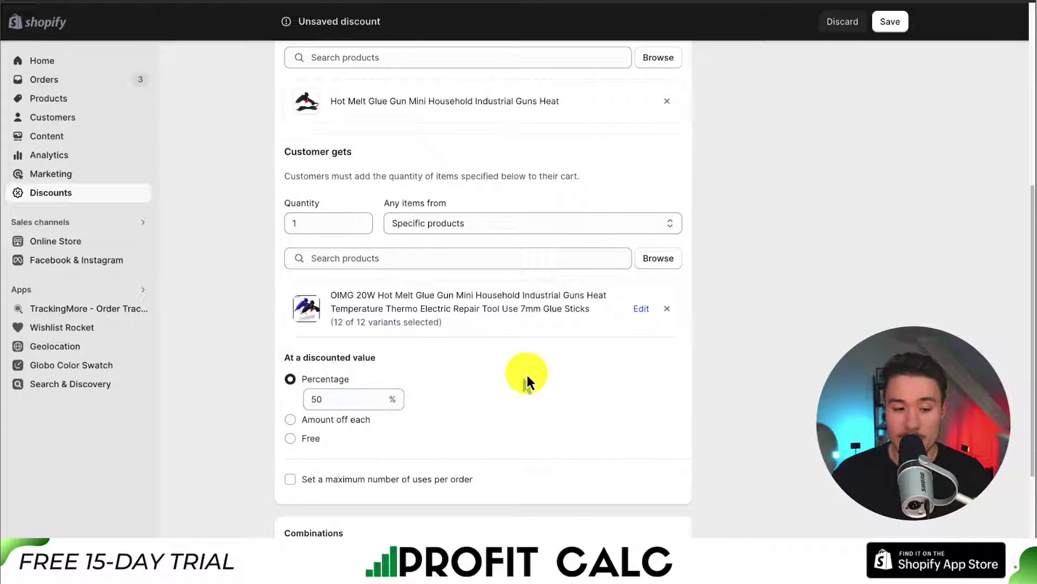
{"action": "scroll", "coordinate": [525, 373], "scroll_direction": "down", "scroll_amount": 4}
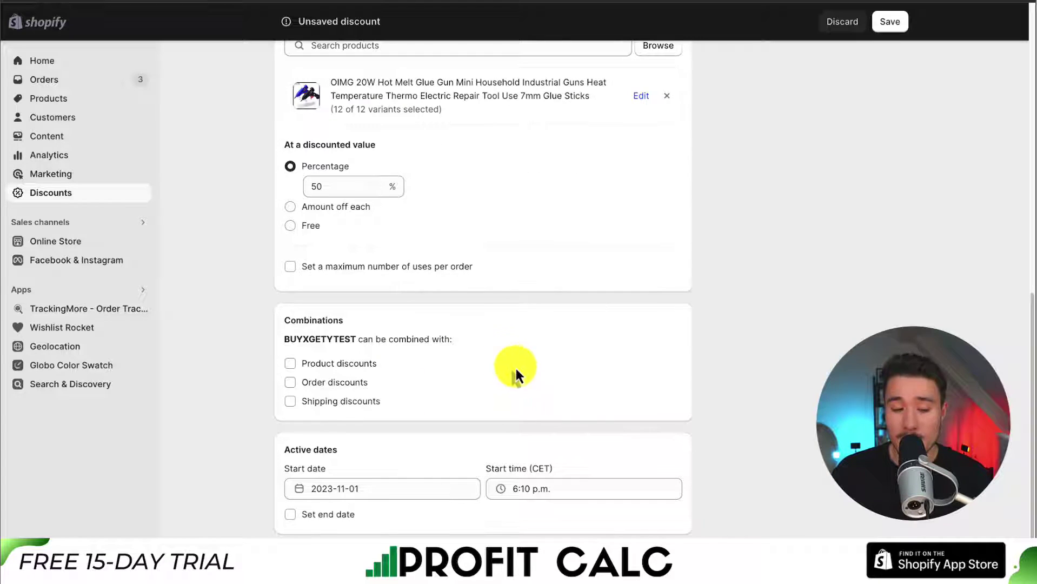
Step: Limit the discount to a maximum of 1 use per order
{"action": "left_click", "coordinate": [352, 273]}
{"action": "left_click", "coordinate": [313, 293]}
{"action": "type", "text": "1"}
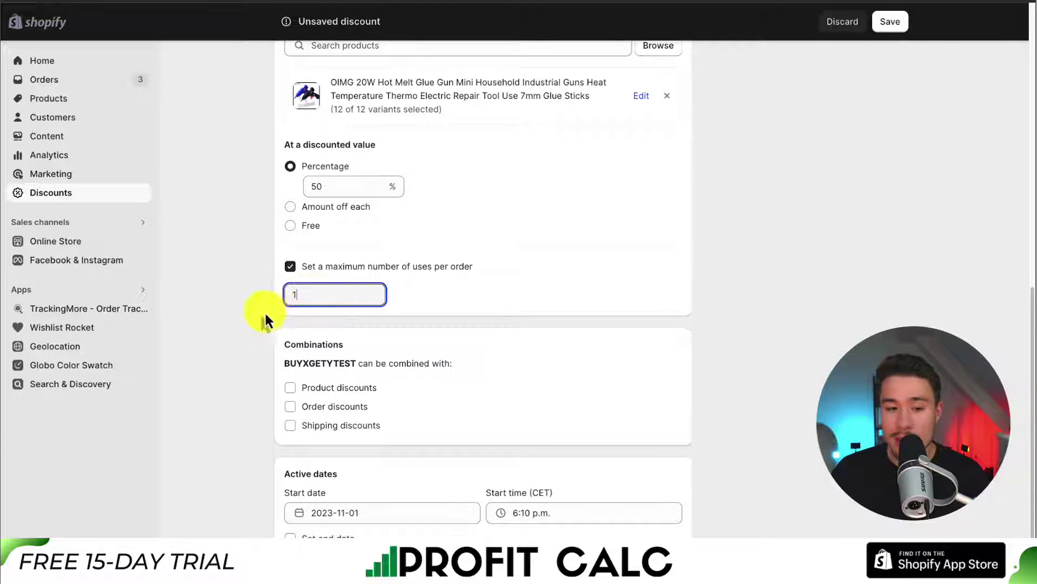
{"action": "left_click", "coordinate": [255, 314]}
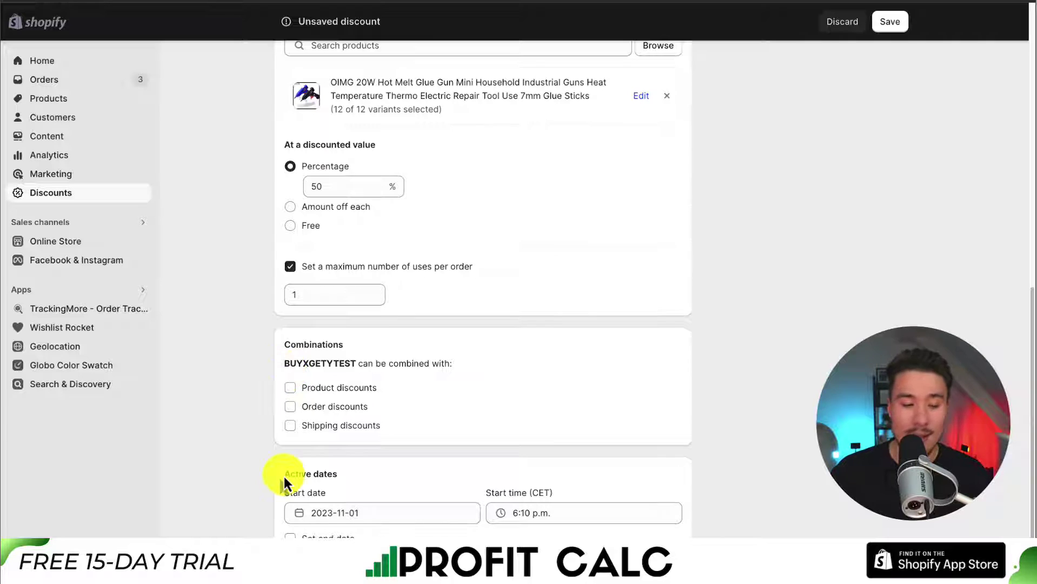
Step: Review the summary (automatic Buy X get Y, buy 1, get 1 at 50% off) and save the discount
{"action": "left_click_drag", "start_coordinate": [284, 479], "coordinate": [348, 474]}
{"action": "left_click", "coordinate": [351, 474]}
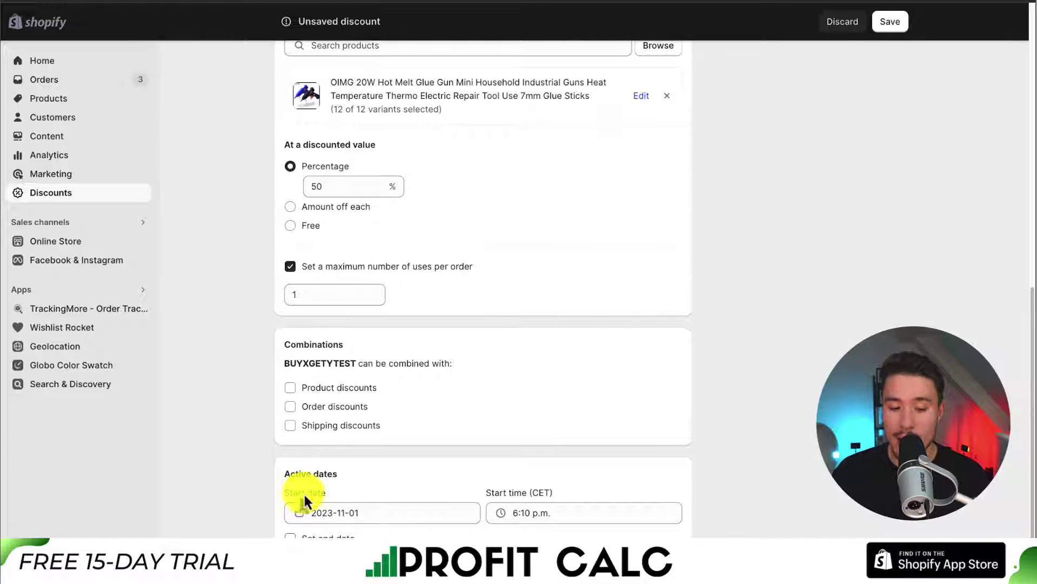
{"action": "scroll", "coordinate": [581, 320], "scroll_direction": "up", "scroll_amount": 10}
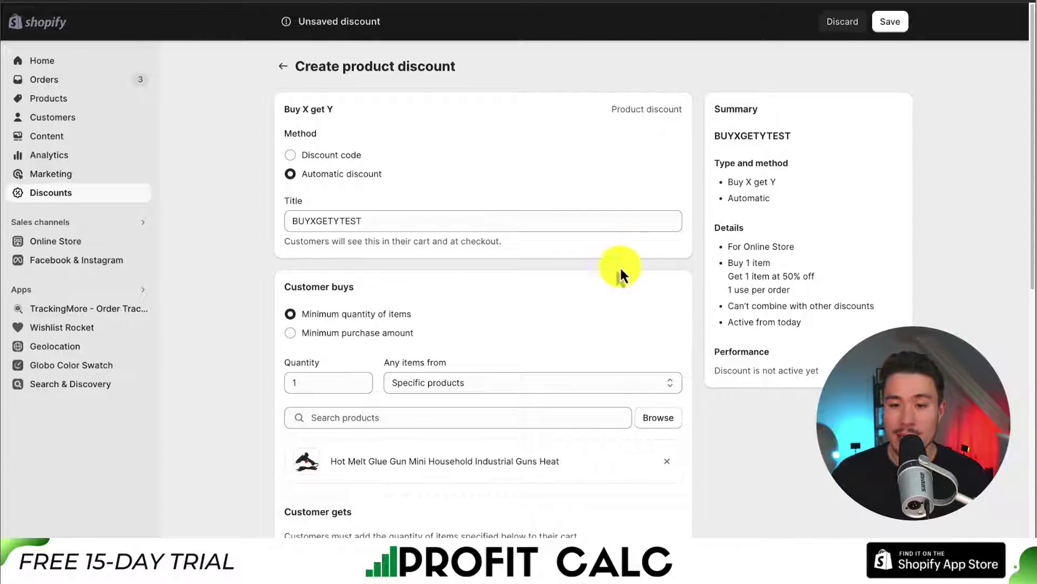
{"action": "left_click_drag", "start_coordinate": [731, 106], "coordinate": [799, 215]}
{"action": "left_click", "coordinate": [787, 211]}
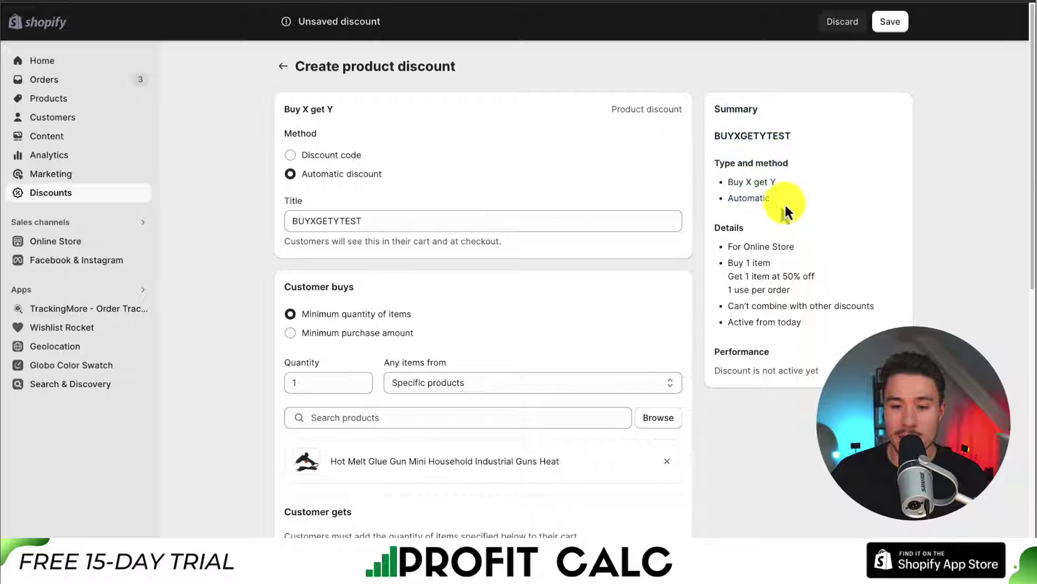
{"action": "left_click_drag", "start_coordinate": [733, 182], "coordinate": [811, 254]}
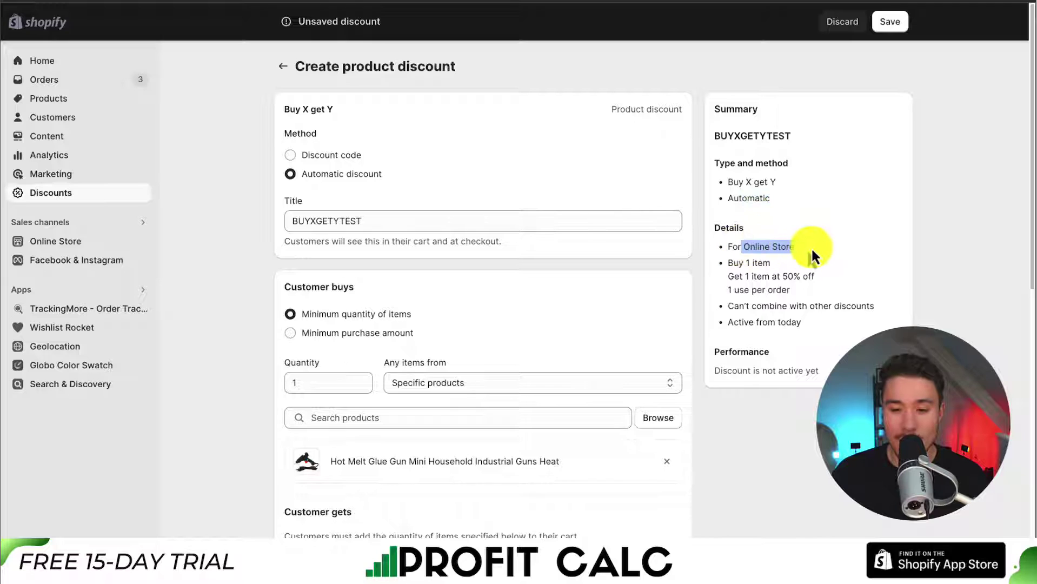
{"action": "left_click_drag", "start_coordinate": [749, 263], "coordinate": [814, 277]}
{"action": "left_click_drag", "start_coordinate": [731, 290], "coordinate": [874, 306]}
{"action": "left_click", "coordinate": [871, 267]}
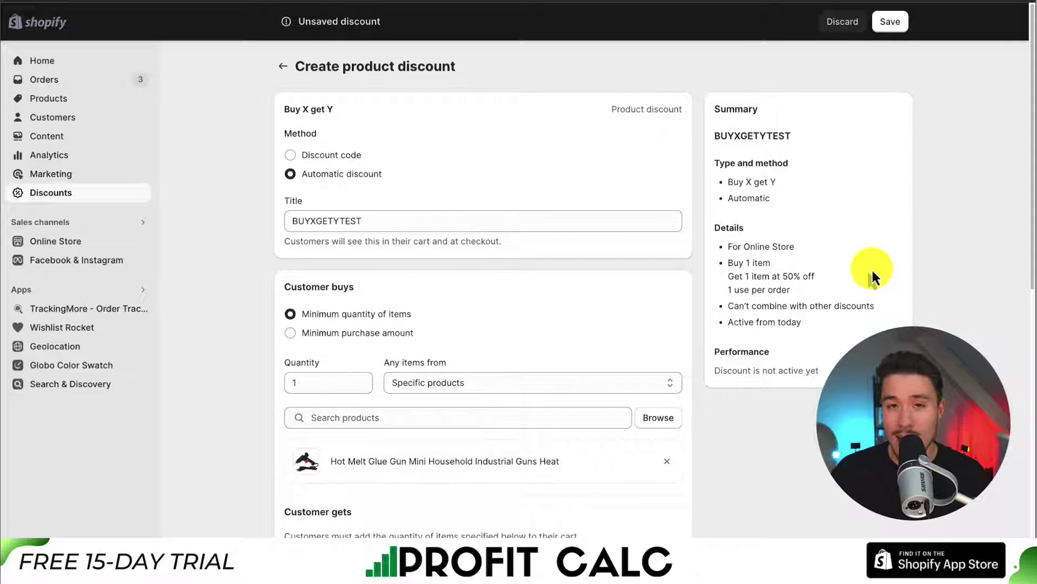
{"action": "left_click", "coordinate": [891, 22]}
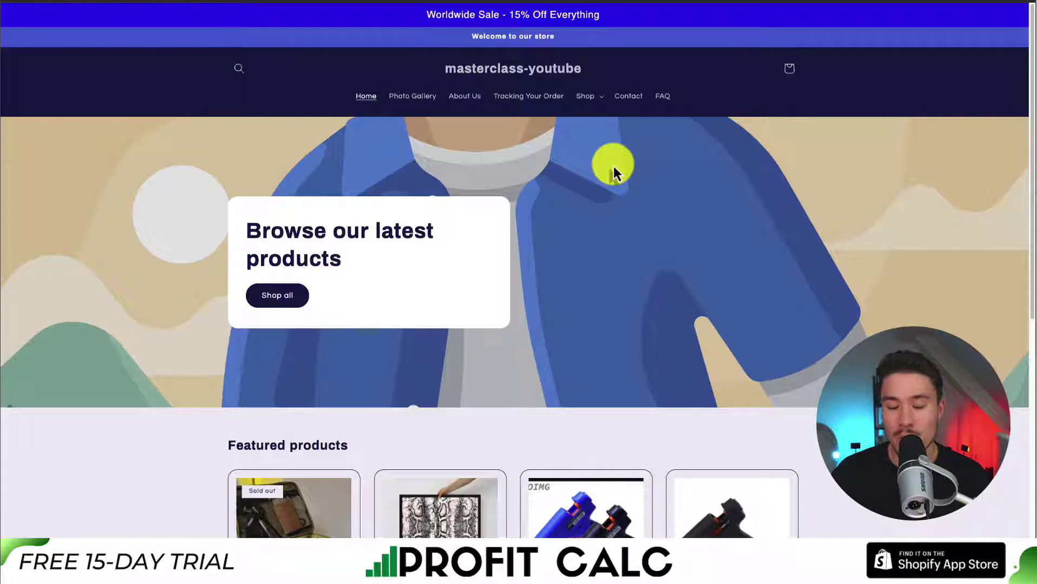
Step: Add the Hot Melt Glue Gun from Featured products to the cart
{"action": "scroll", "coordinate": [644, 274], "scroll_direction": "down", "scroll_amount": 3}
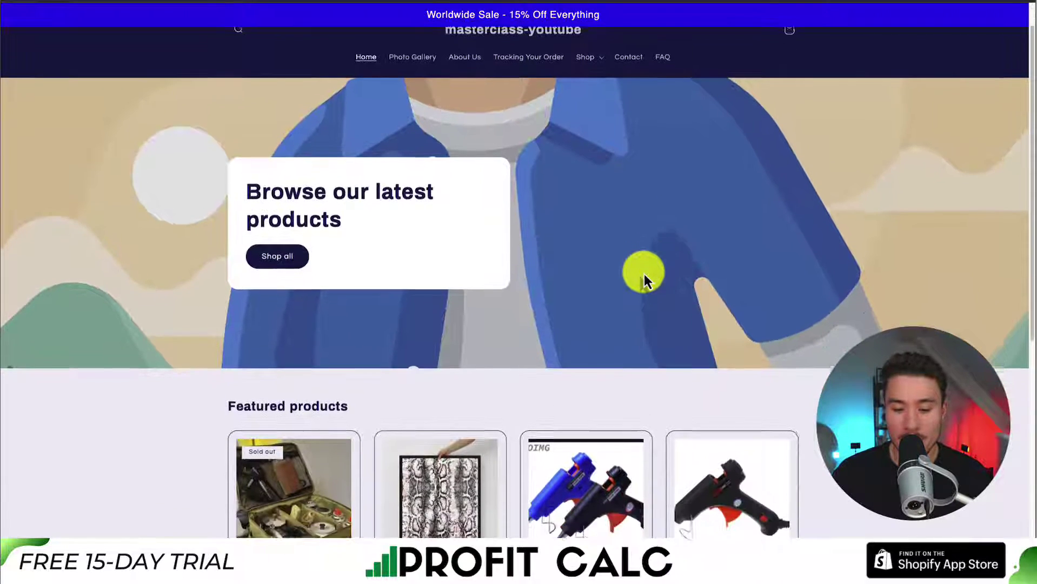
{"action": "scroll", "coordinate": [643, 274], "scroll_direction": "down", "scroll_amount": 4}
{"action": "scroll", "coordinate": [644, 274], "scroll_direction": "down", "scroll_amount": 3}
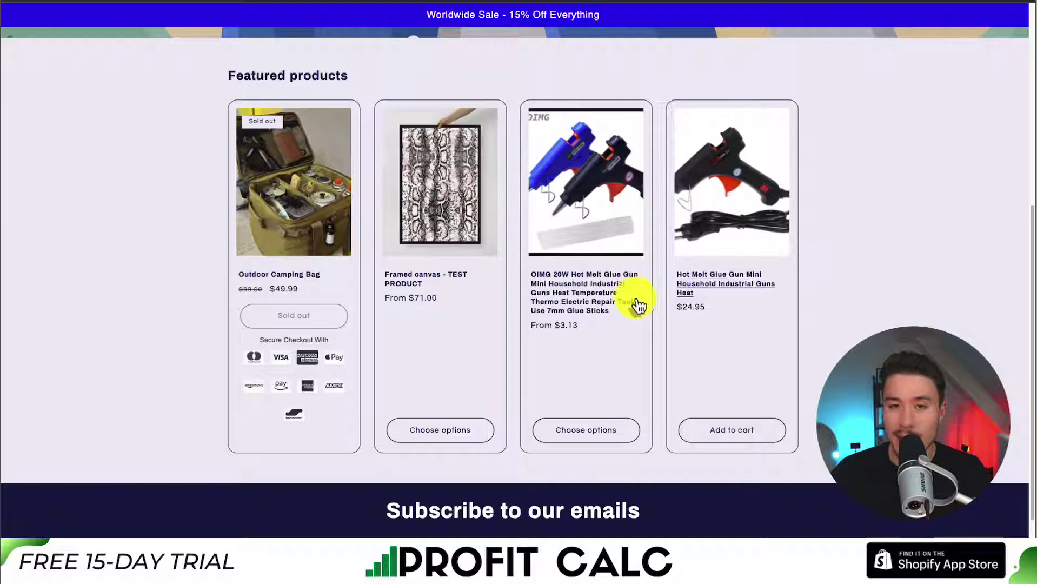
{"action": "left_click", "coordinate": [736, 428]}
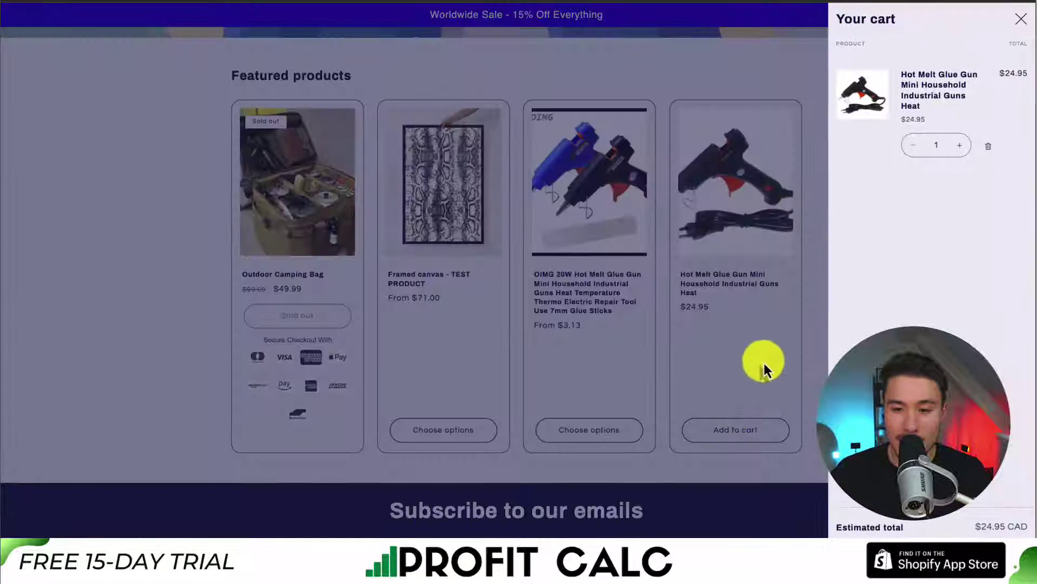
{"action": "left_click", "coordinate": [770, 349]}
Step: Add the blue OIMG glue gun, discounted by BUYXGETYTEST from $4.45 to $2.23
{"action": "left_click", "coordinate": [597, 423]}
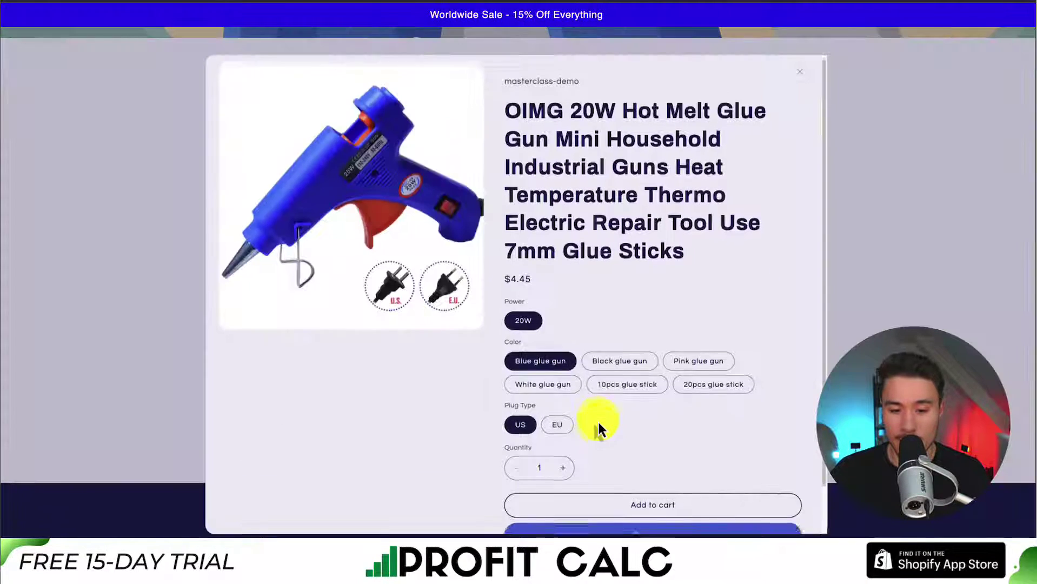
{"action": "scroll", "coordinate": [598, 423], "scroll_direction": "down", "scroll_amount": 2}
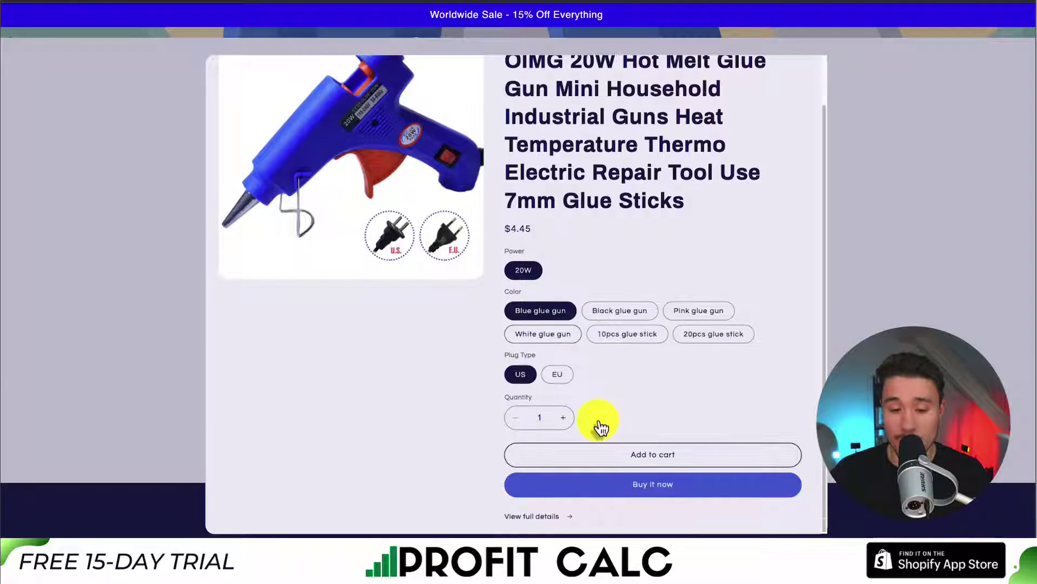
{"action": "left_click", "coordinate": [627, 457]}
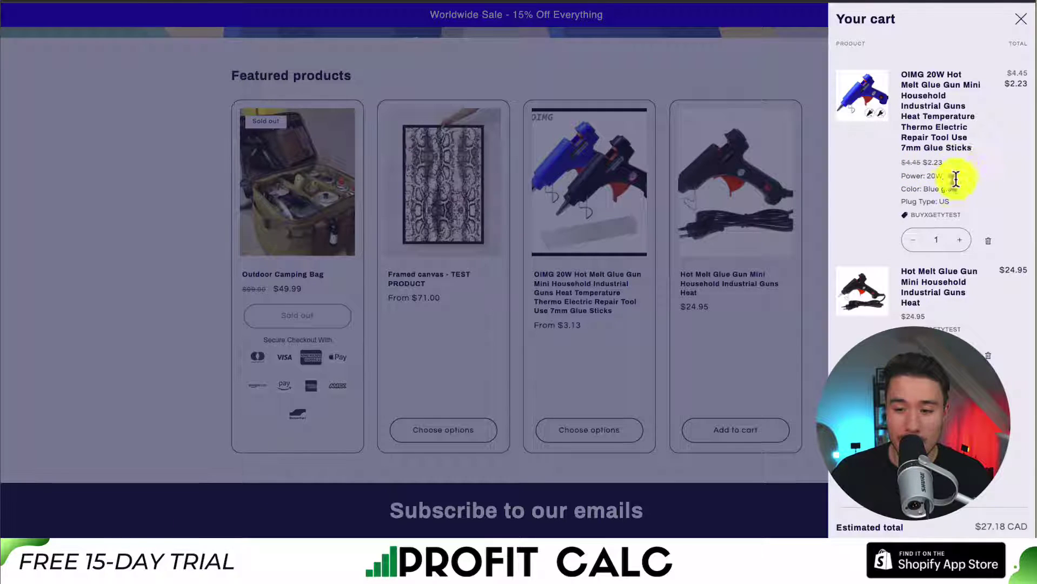
{"action": "left_click_drag", "start_coordinate": [910, 215], "coordinate": [961, 215]}
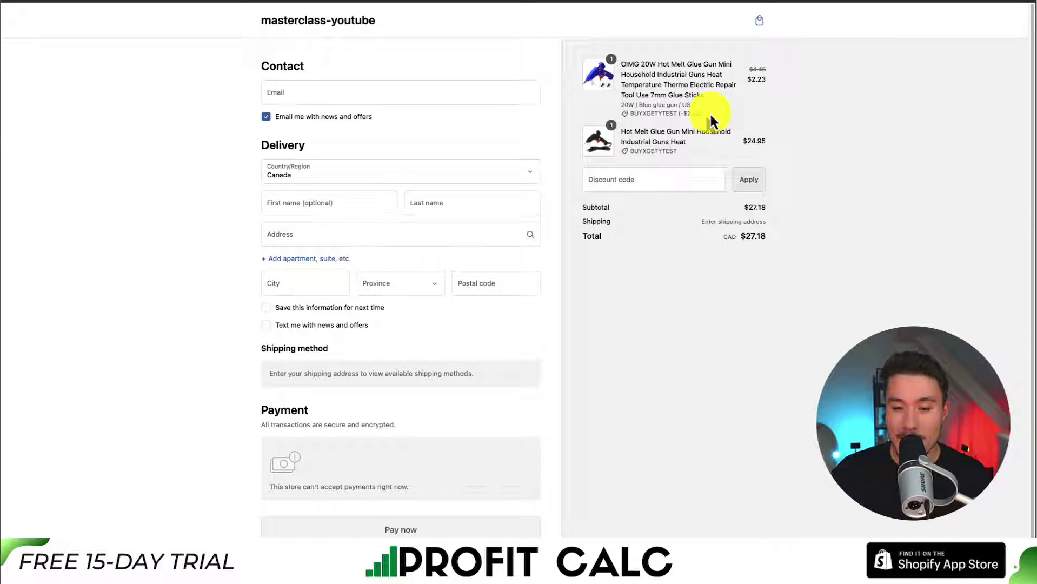
Step: Check out and confirm BUYXGETYTEST prices the blue gun at $2.23 for a $27.18 CAD total
{"action": "left_click_drag", "start_coordinate": [711, 122], "coordinate": [630, 112]}
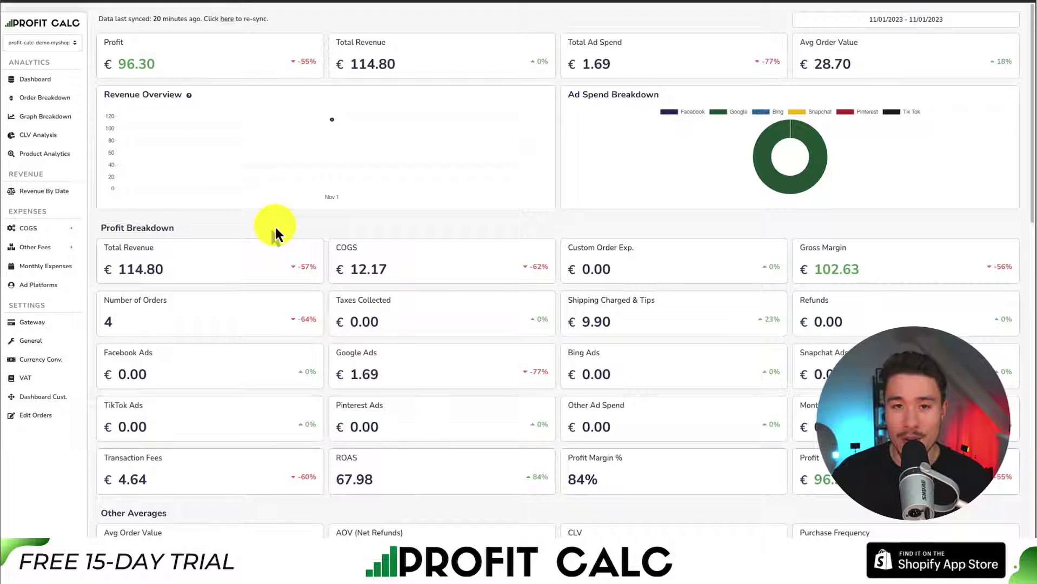
Step: Switch the Profit Calc dashboard to Last 7 Days, 10/26/2023 to 11/01/2023
{"action": "left_click", "coordinate": [887, 19]}
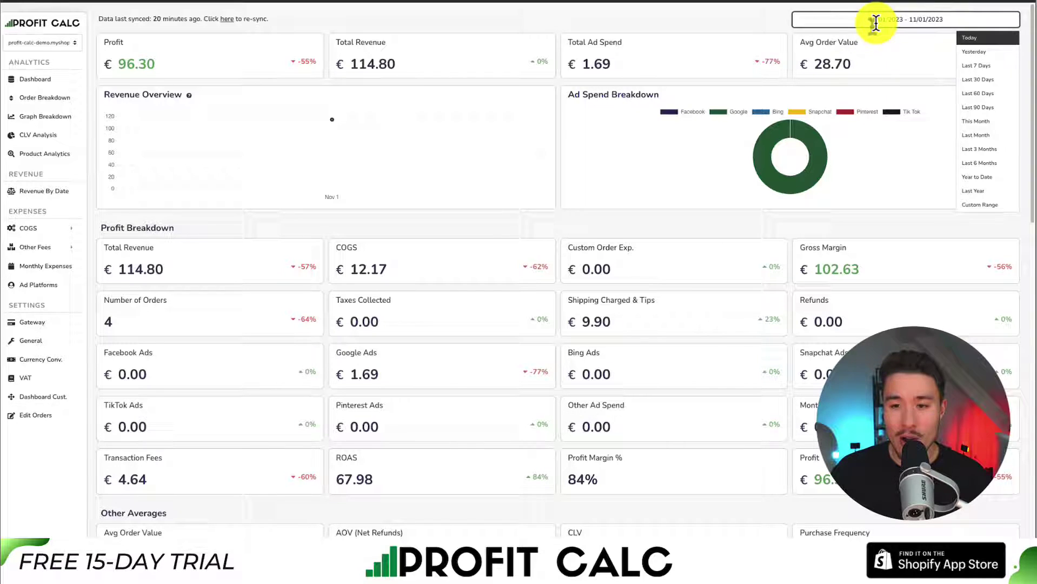
{"action": "left_click", "coordinate": [962, 66]}
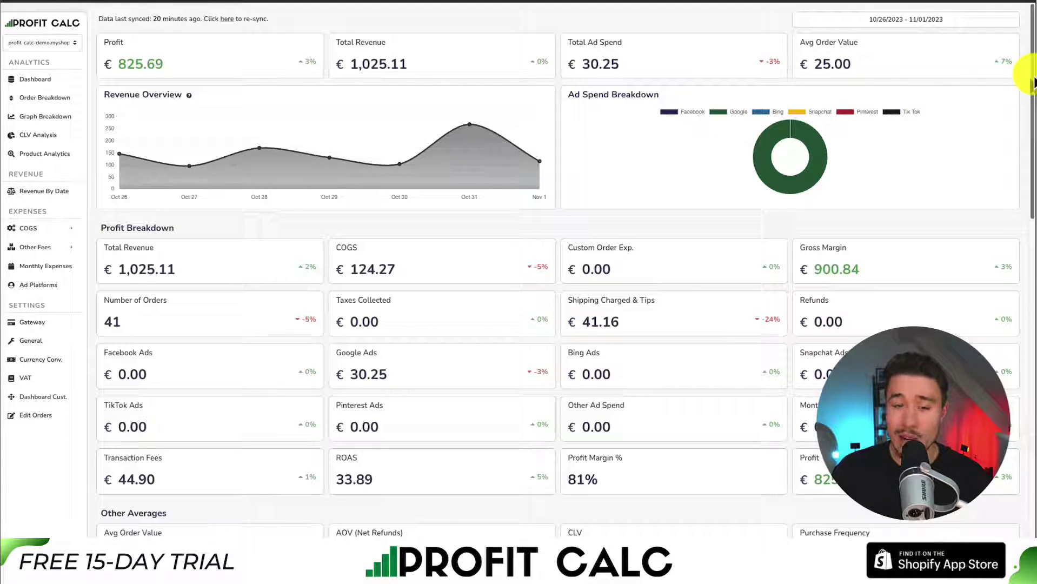
{"action": "mouse_move", "coordinate": [1033, 82]}
{"action": "left_mouse_down"}
{"action": "mouse_move", "coordinate": [1034, 366]}
{"action": "mouse_move", "coordinate": [1033, 74]}
{"action": "left_mouse_up"}
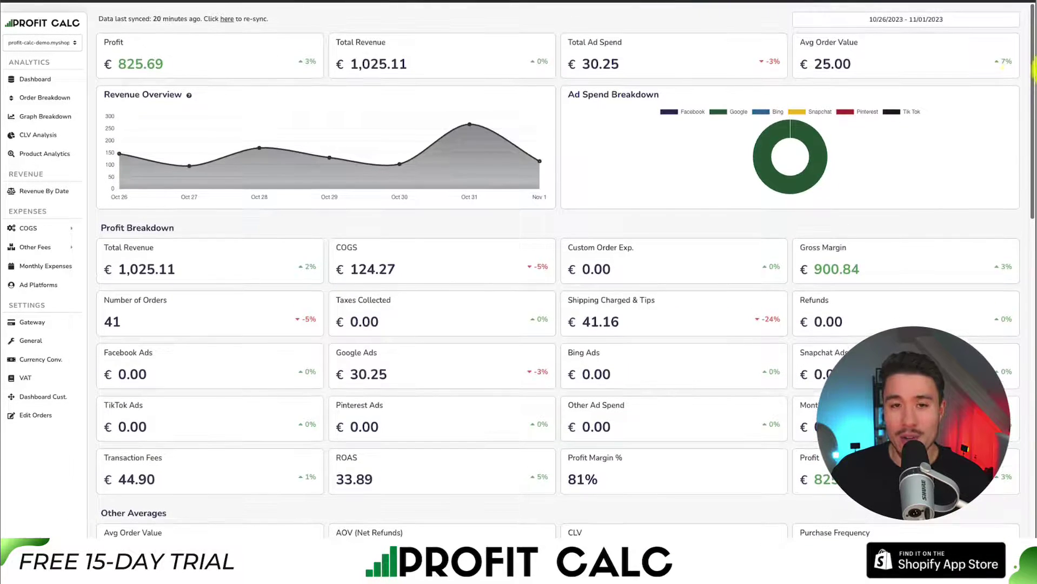